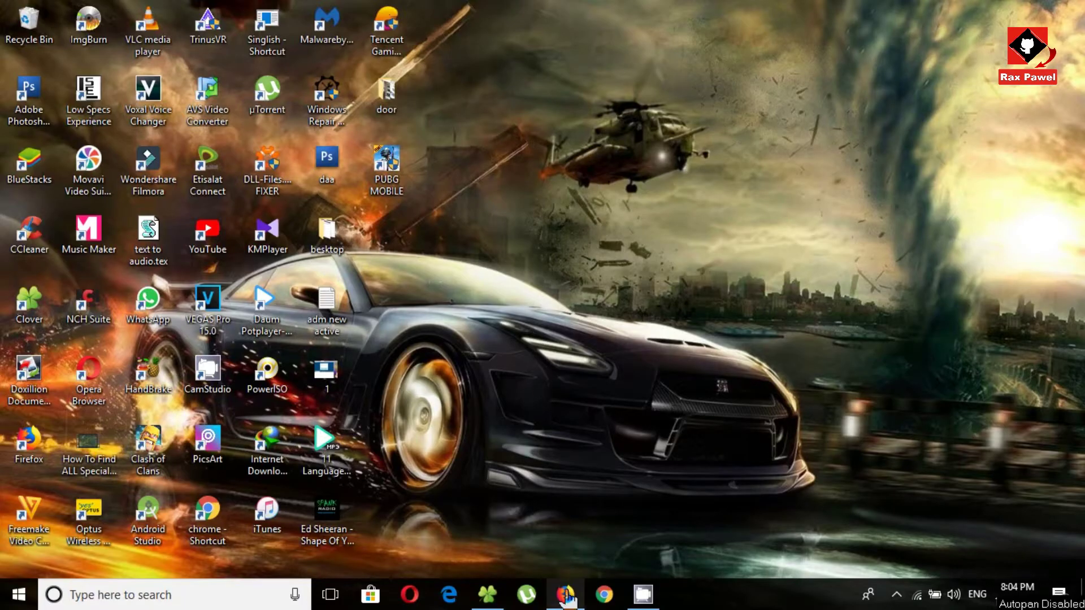
Step: Open drp.su in Firefox and scroll down to the install-drivers download section
click(566, 594)
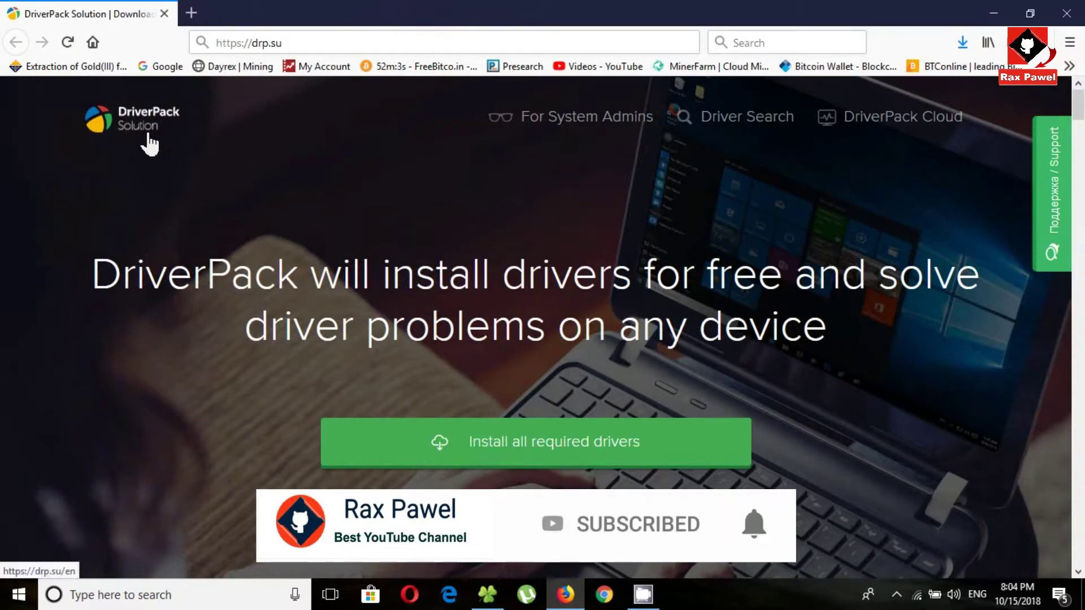
drag(1078, 108, 1080, 233)
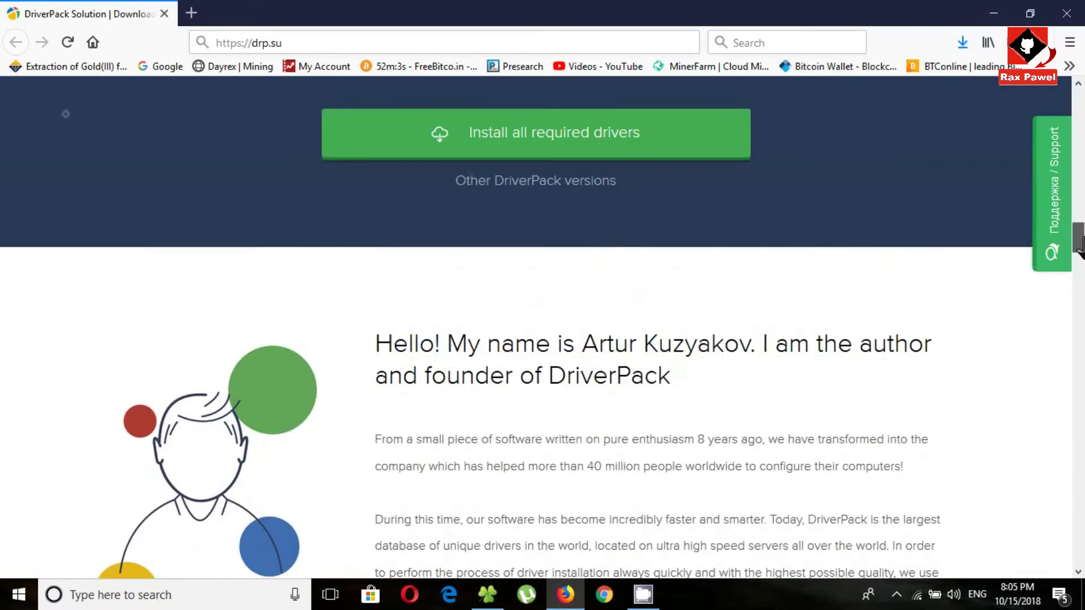
drag(1079, 233, 1080, 243)
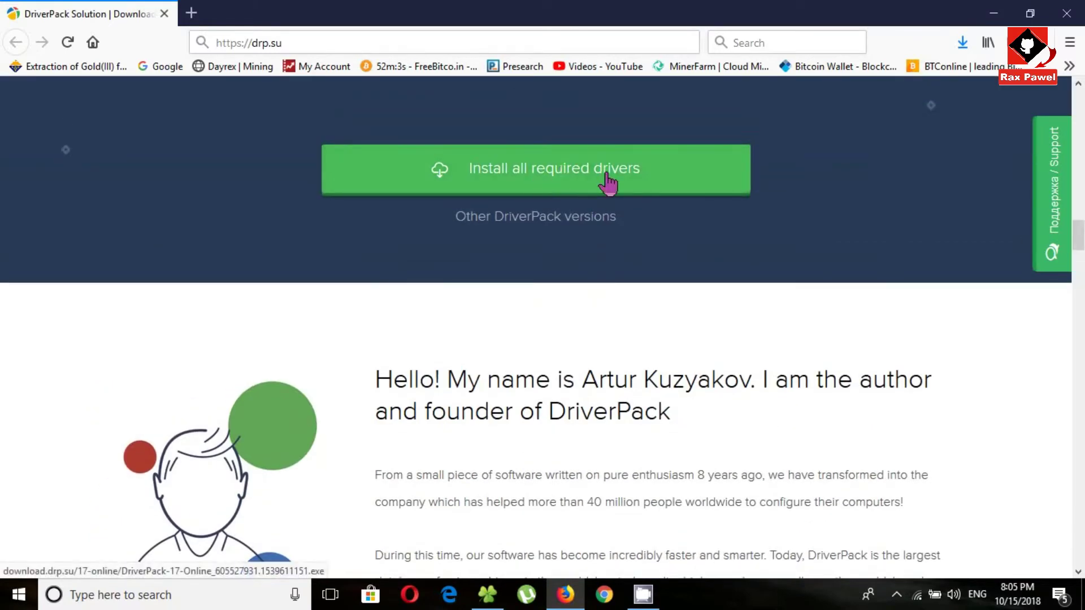
Step: Download the DriverPack Offline Full torrent from Other DriverPack versions and open it with µTorrent
click(534, 218)
mouse_move(1053, 193)
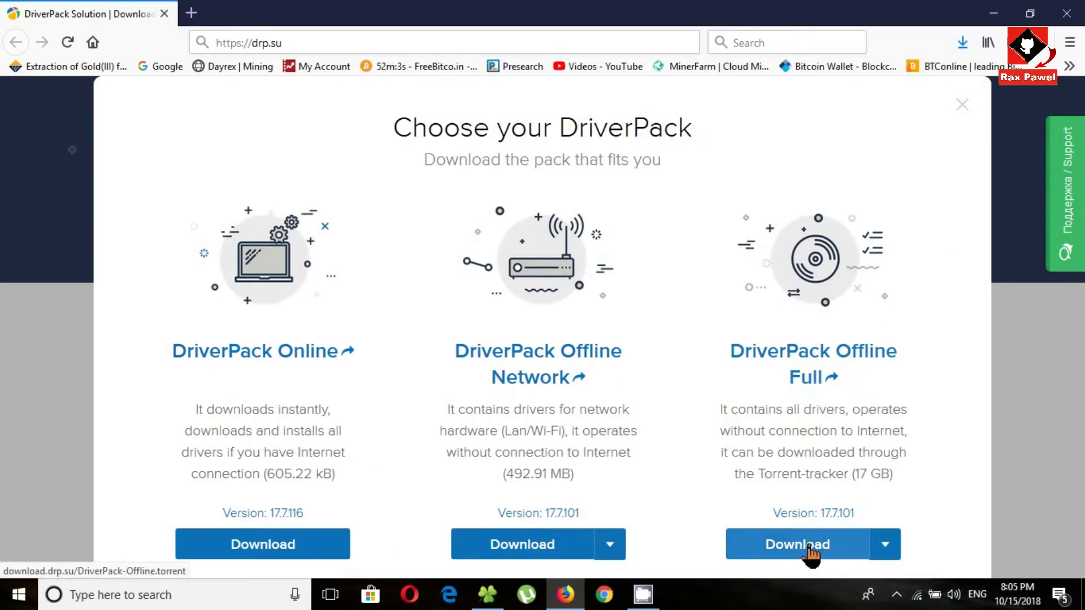
click(829, 547)
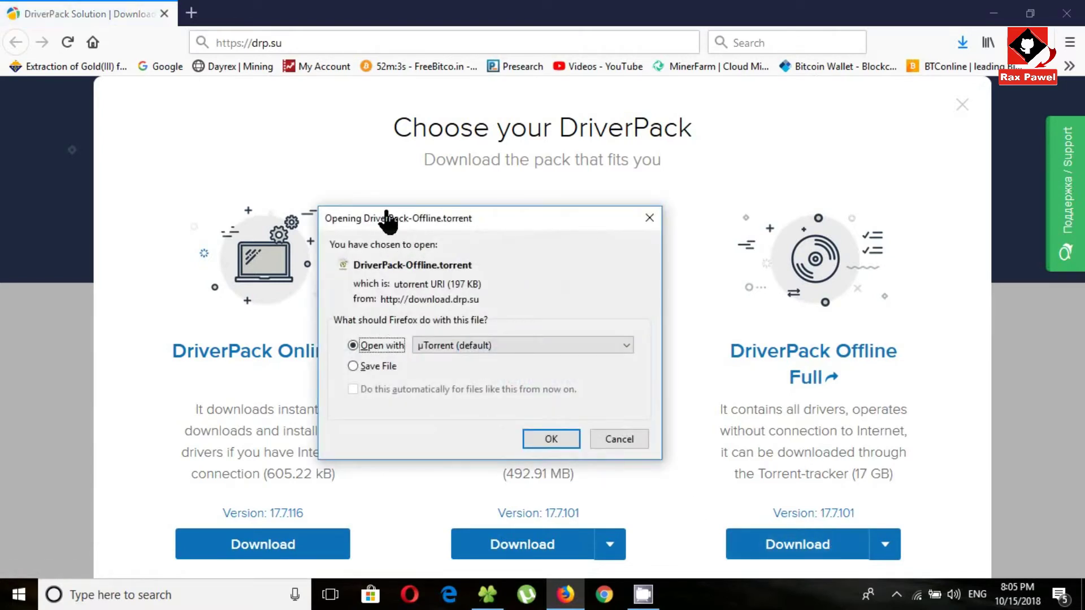
click(551, 441)
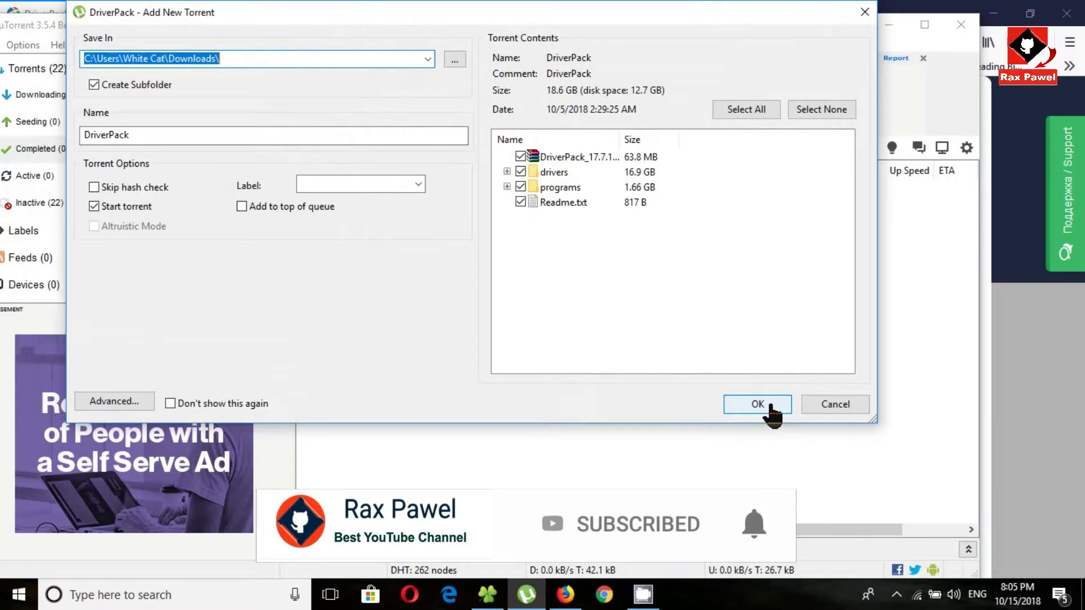
Step: Cancel the DriverPack torrent, close uTorrent and minimise Firefox to the desktop
click(667, 317)
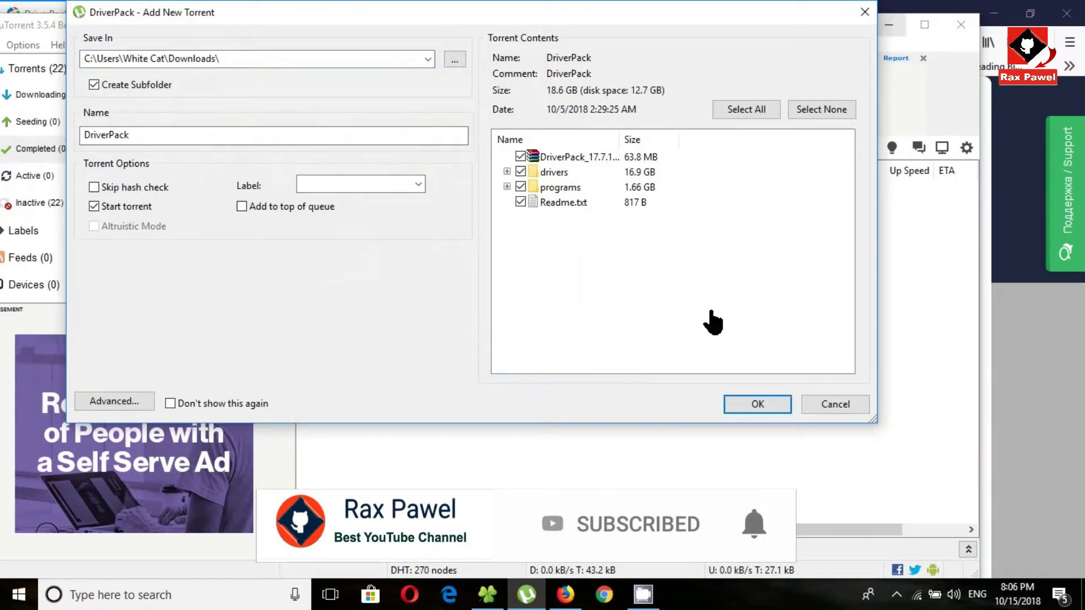
click(758, 410)
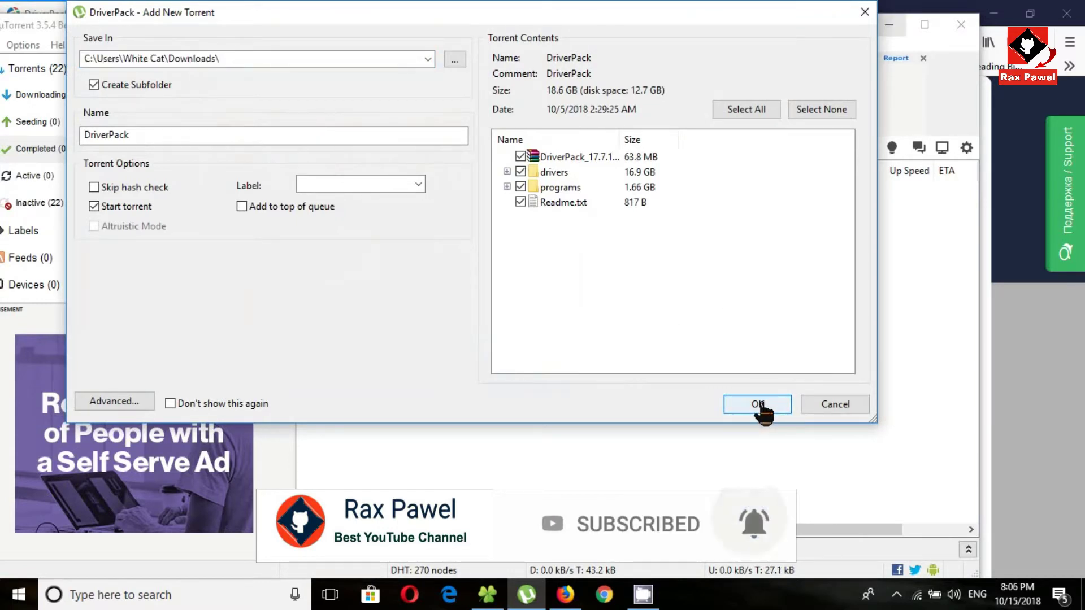
click(833, 406)
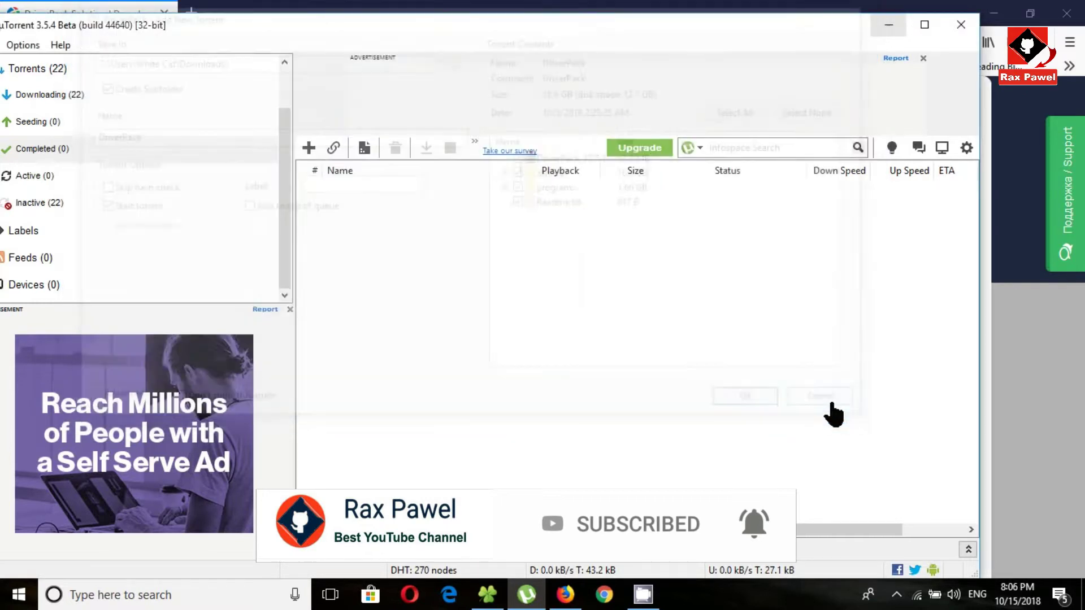
click(961, 28)
click(992, 14)
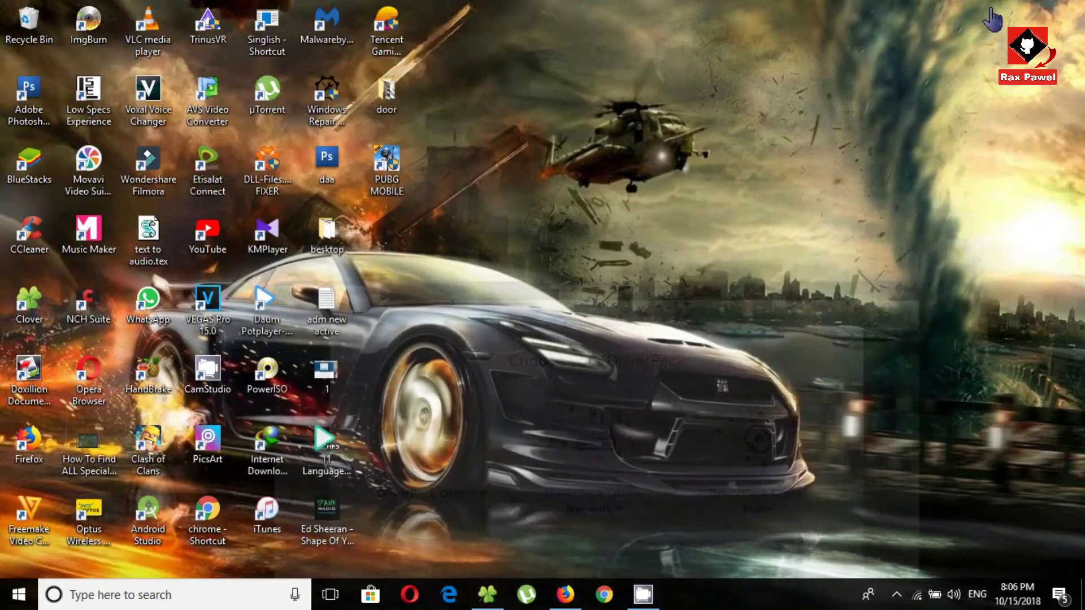
Step: Launch driverpacksolution.exe from the H:\soft\All Drivers folder
click(487, 594)
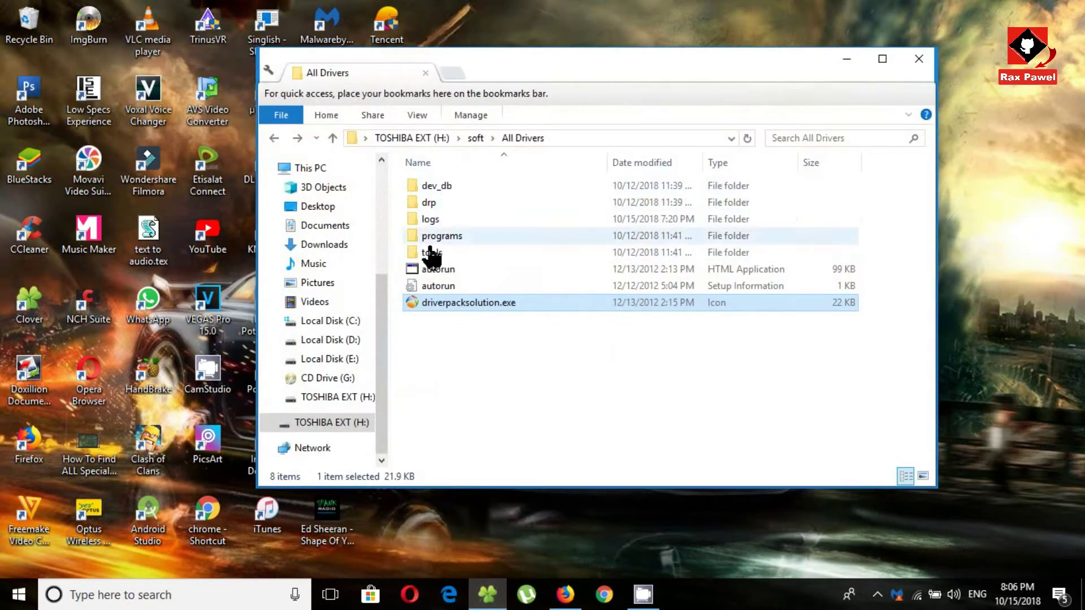
mouse_move(468, 303)
double_click(458, 303)
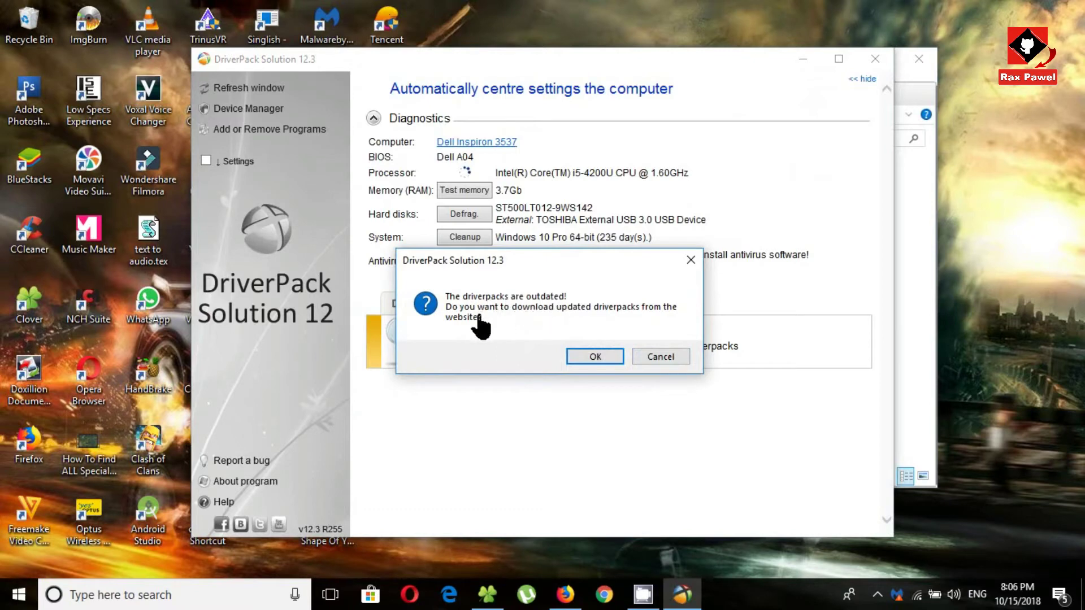
Step: Decline the driverpack update, hide Explorer, and scroll DriverPack to the installation options
click(665, 359)
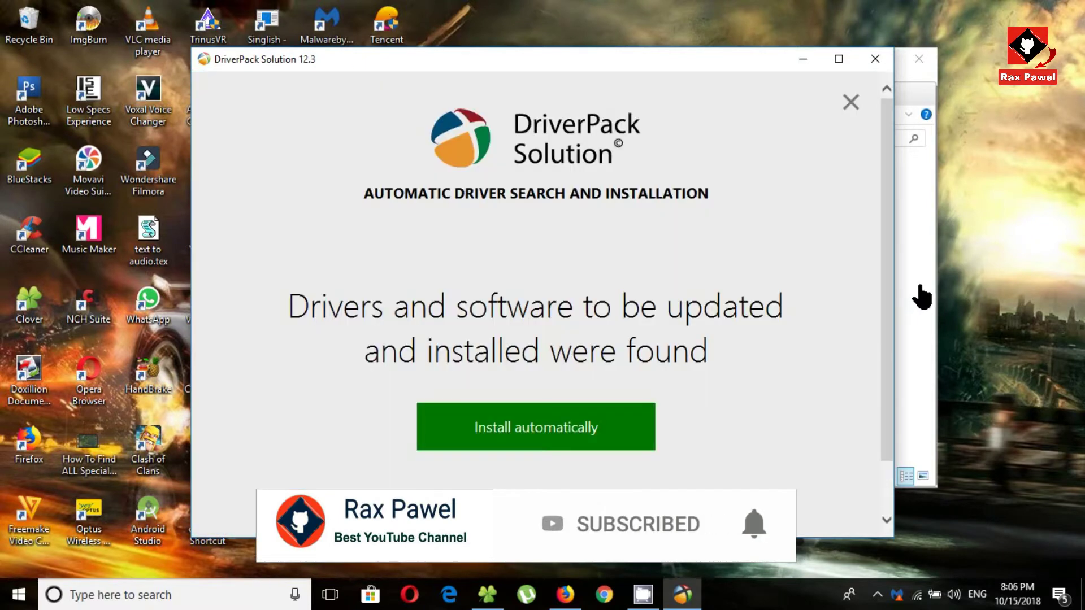
click(921, 296)
click(839, 54)
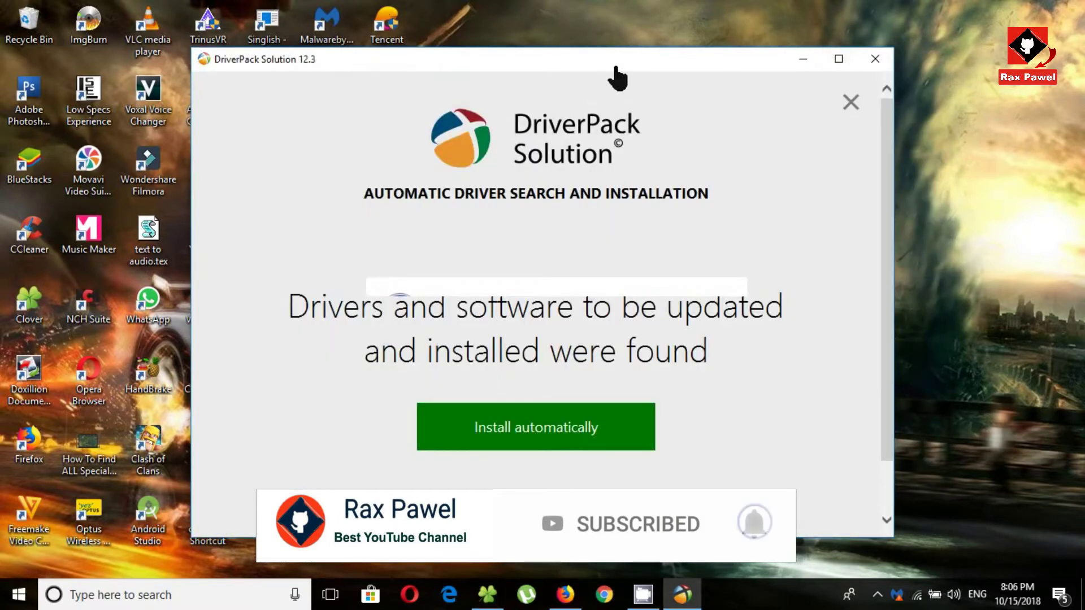
mouse_move(616, 68)
mouse_down()
mouse_move(461, 232)
mouse_move(659, 8)
mouse_move(650, 22)
mouse_up()
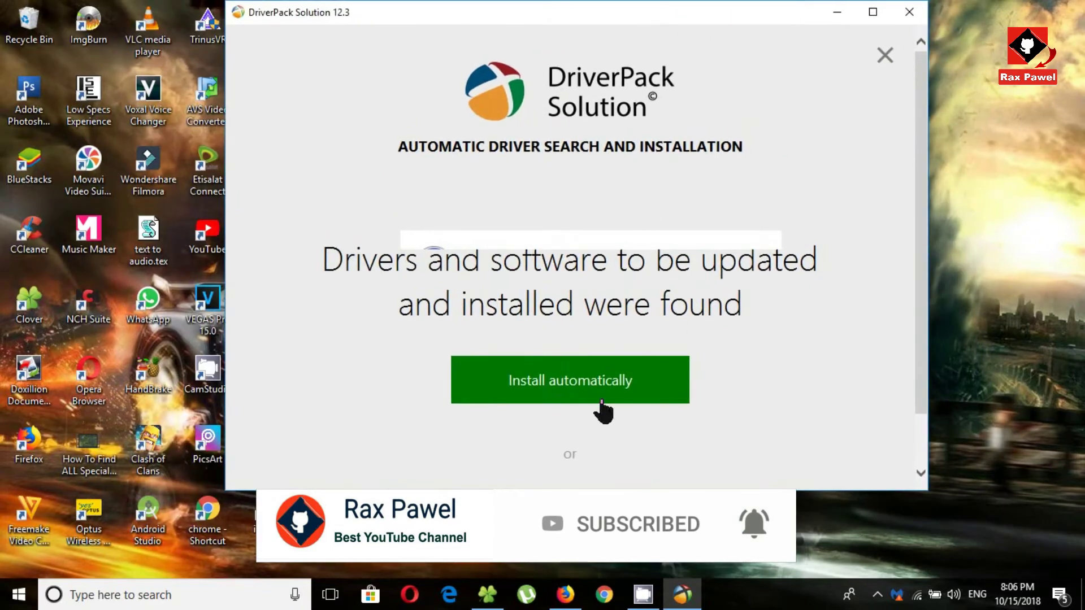
mouse_move(926, 88)
mouse_down()
mouse_move(916, 150)
mouse_move(913, 104)
mouse_move(914, 151)
mouse_up()
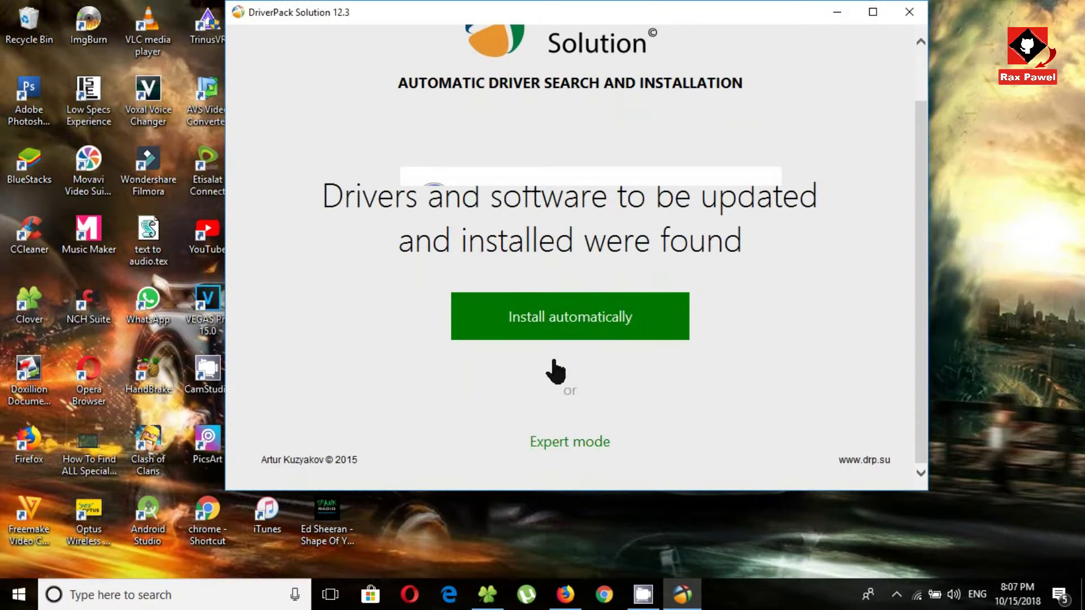
Step: Switch DriverPack Solution to Expert mode to list this computer's drivers
click(586, 446)
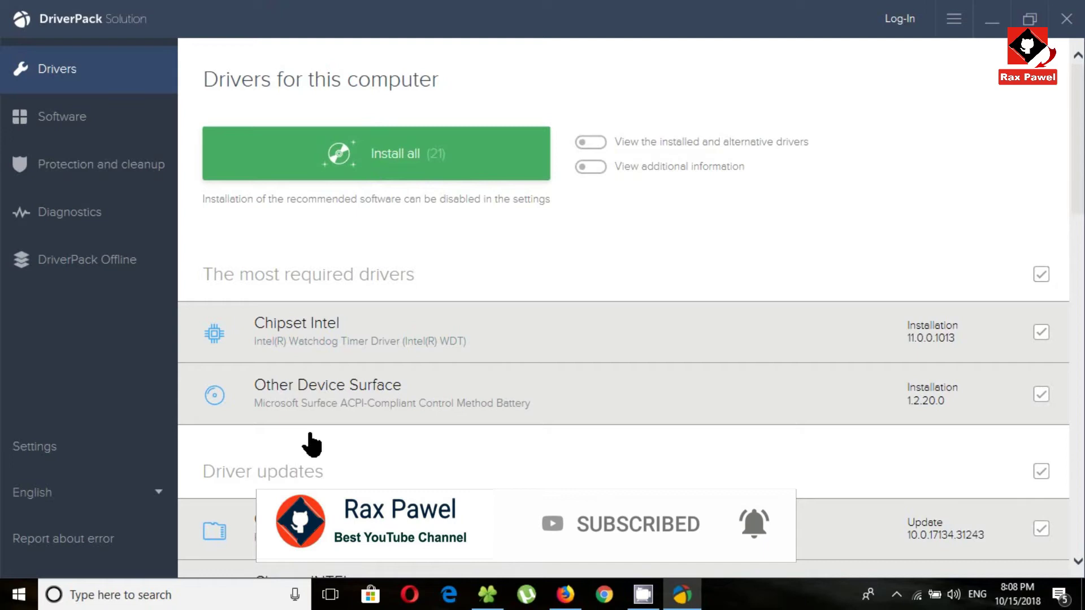
scroll(415, 400, down, 1)
scroll(395, 334, down, 1)
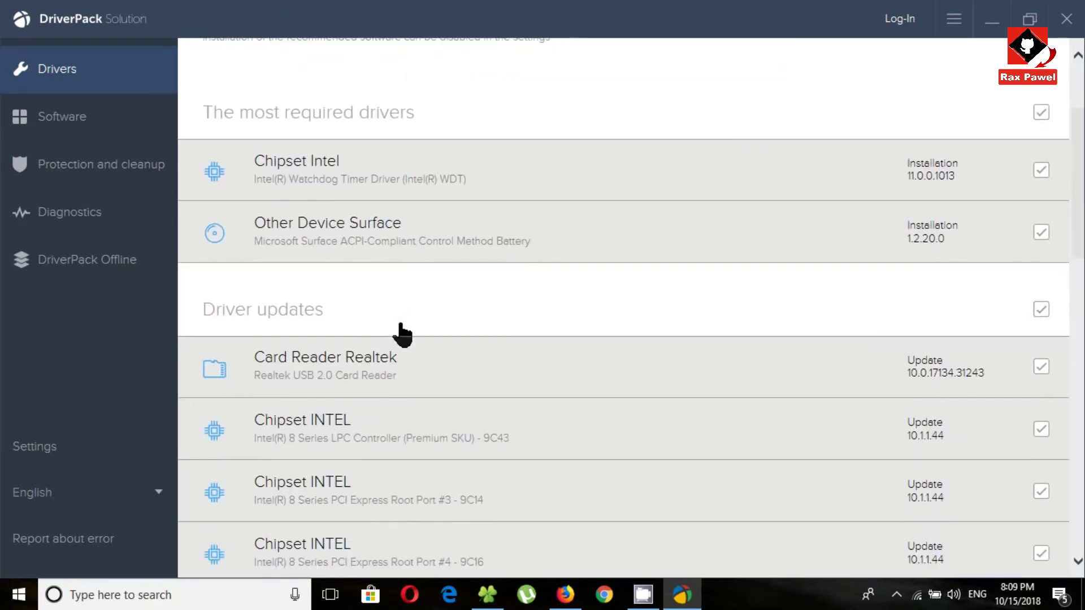
scroll(412, 377, down, 1)
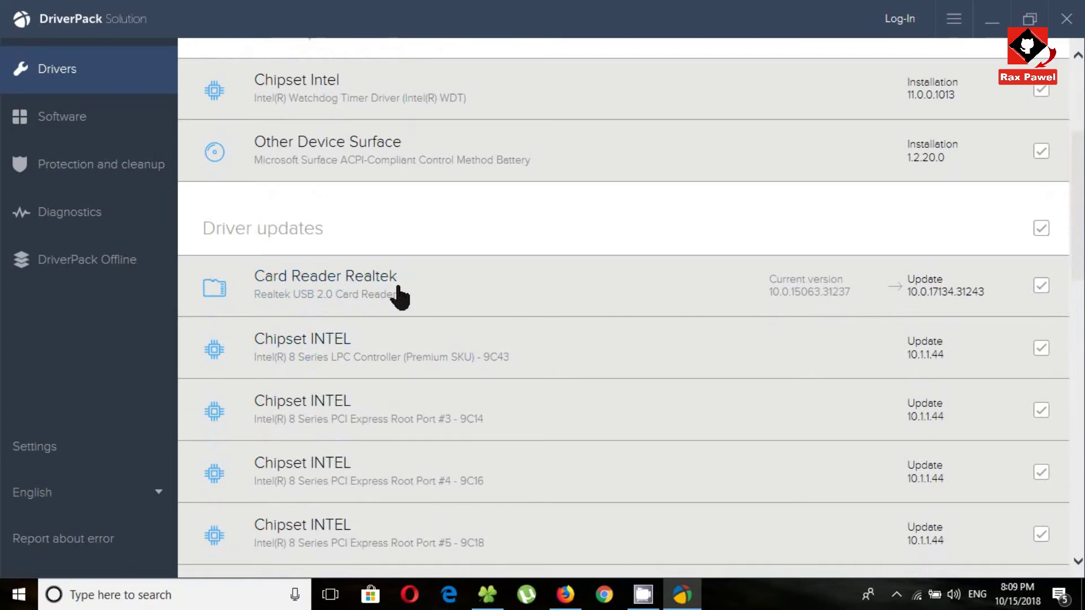
scroll(403, 511, down, 5)
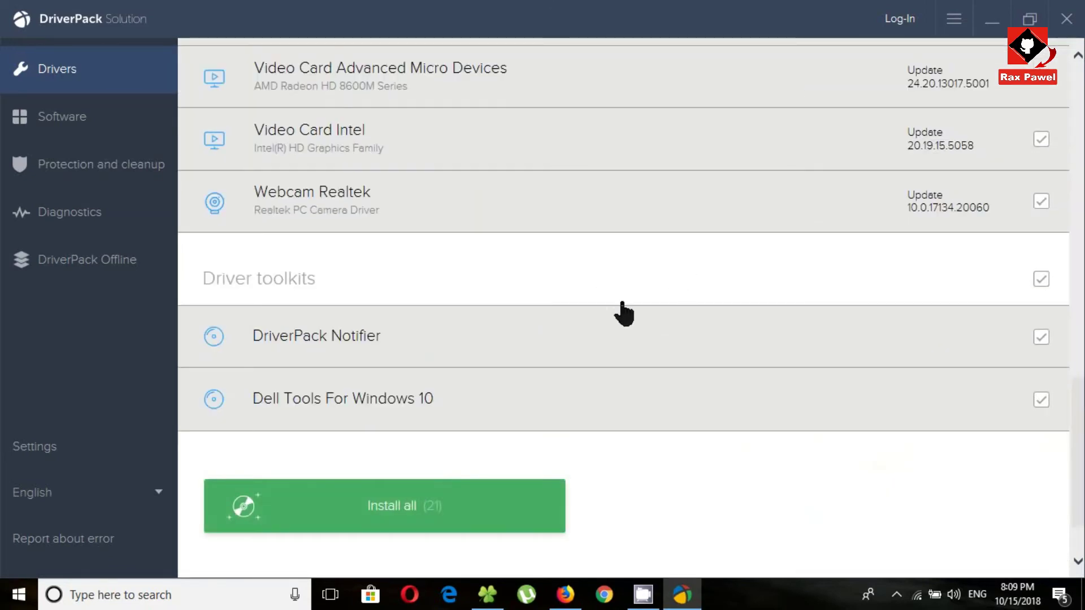
scroll(957, 303, up, 1)
scroll(956, 305, up, 1)
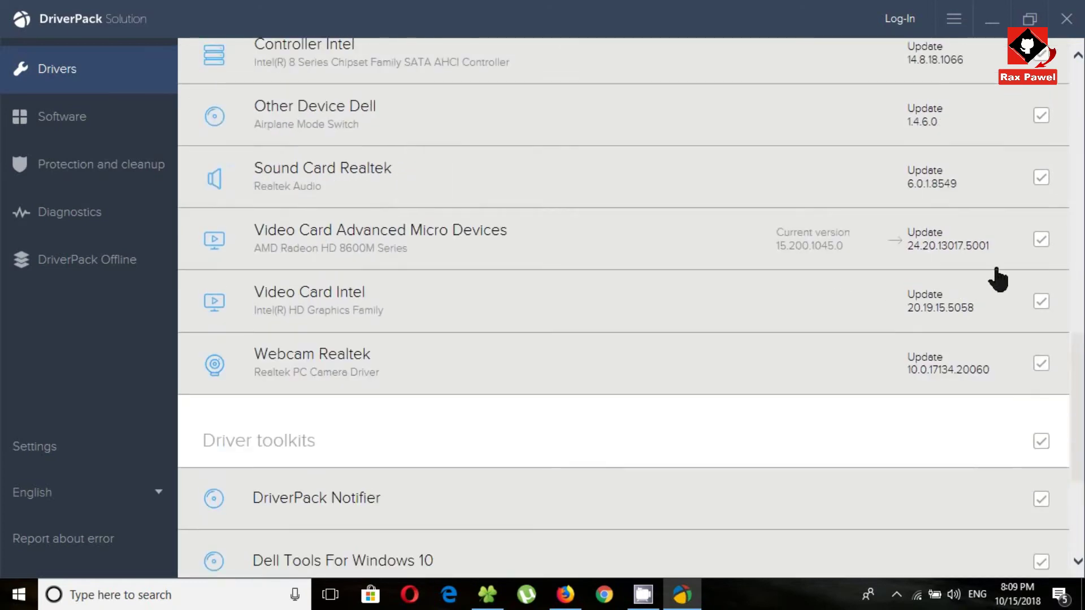
scroll(581, 429, down, 3)
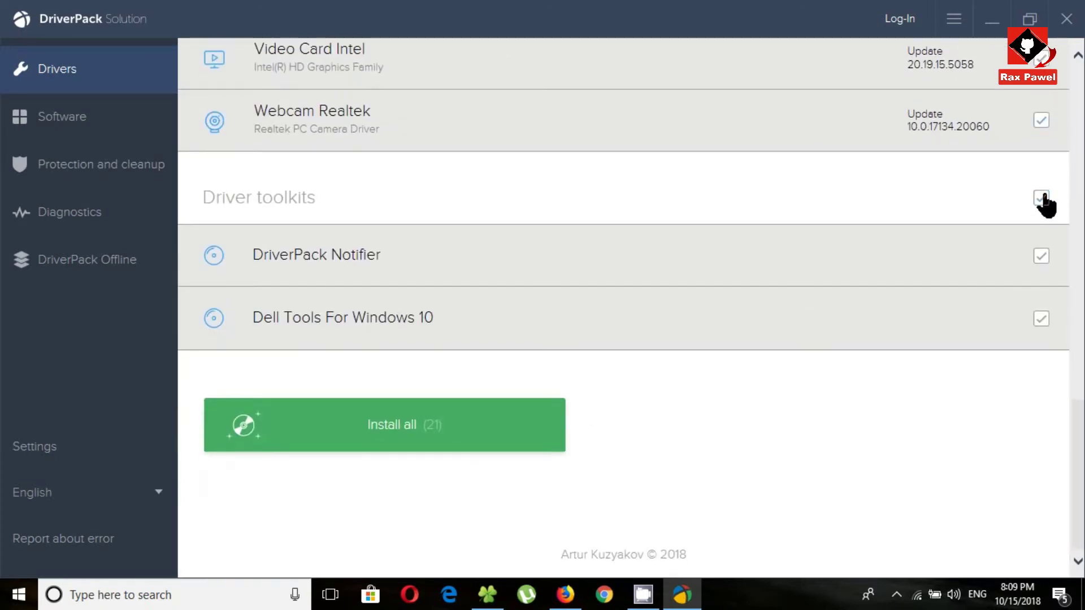
scroll(933, 241, up, 4)
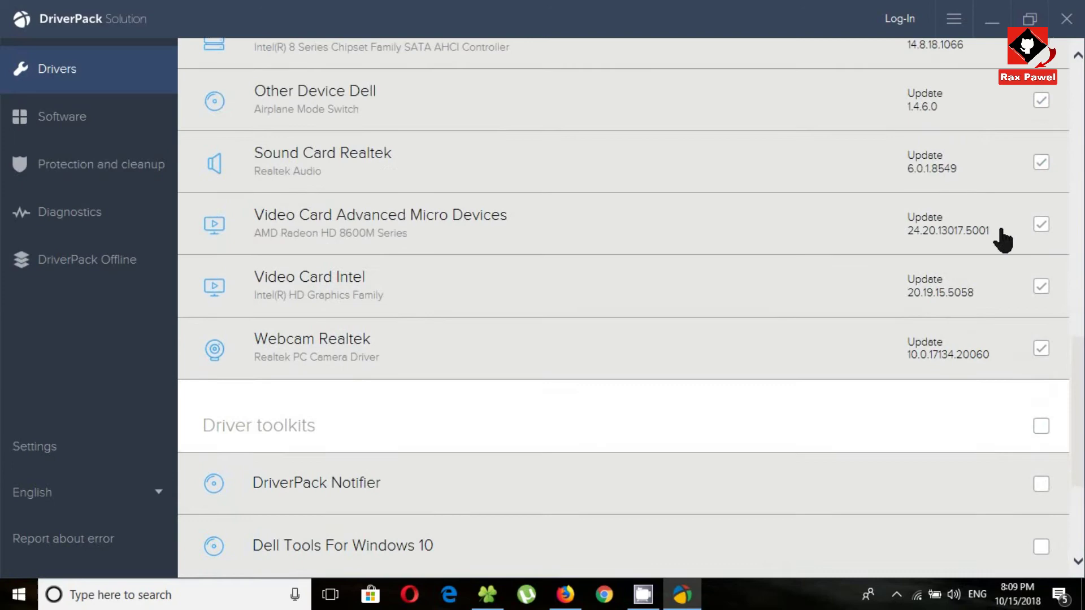
scroll(1011, 241, up, 8)
scroll(1010, 241, up, 5)
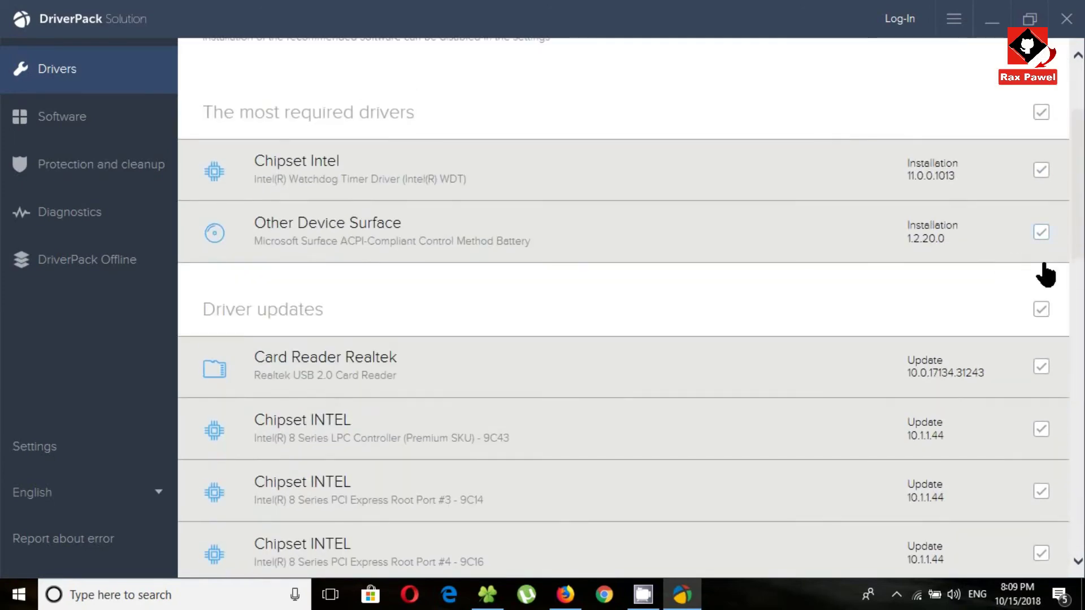
Step: Uncheck every driver update and scroll through the driver list
click(1042, 310)
scroll(1027, 242, down, 2)
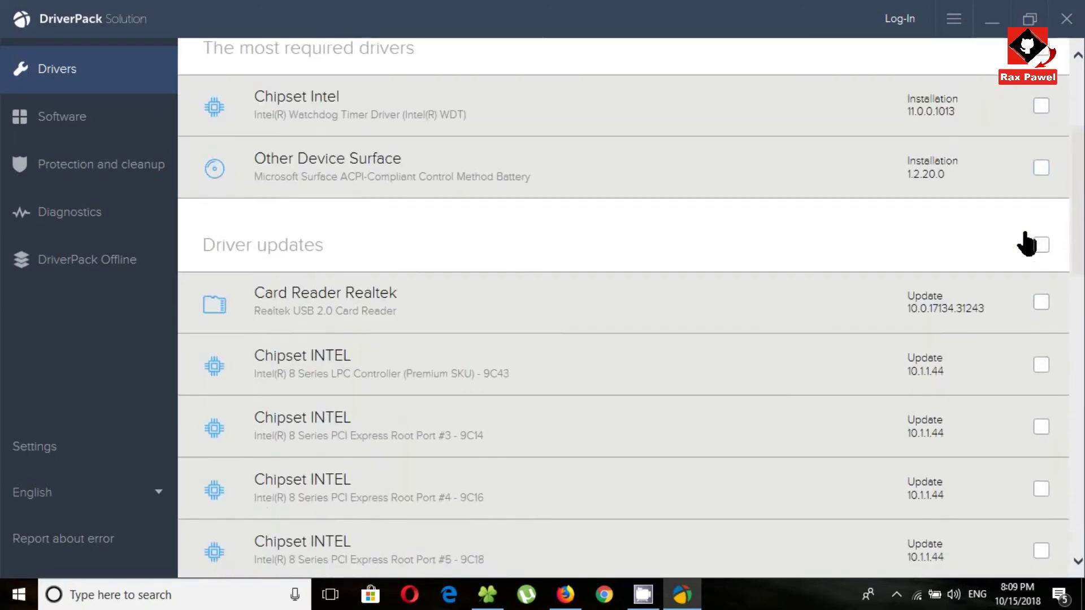
scroll(1027, 242, down, 3)
scroll(724, 236, up, 3)
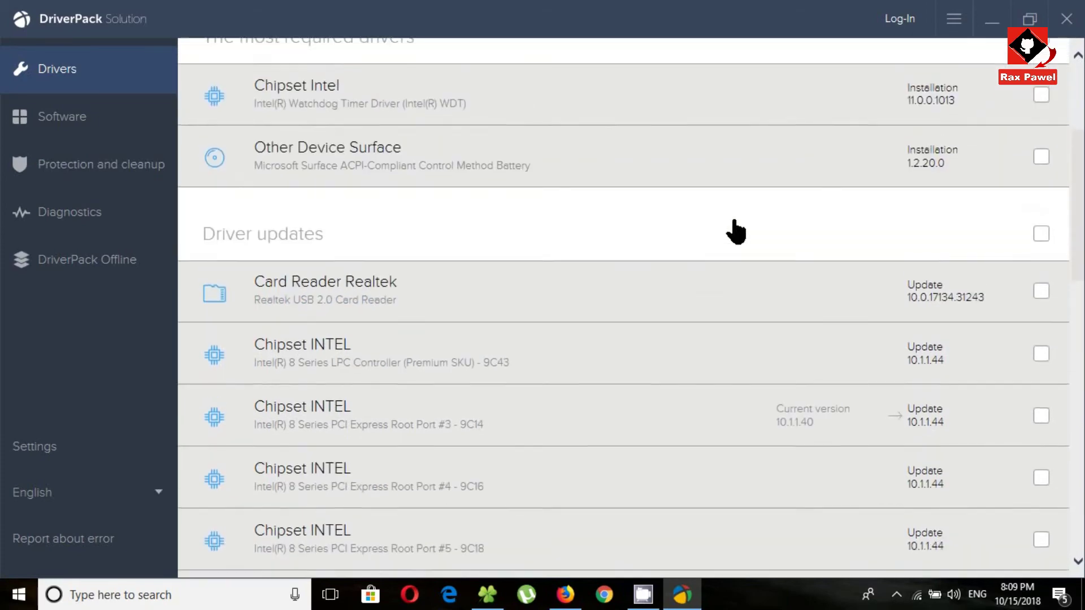
scroll(729, 229, up, 3)
scroll(625, 198, down, 2)
scroll(609, 249, down, 3)
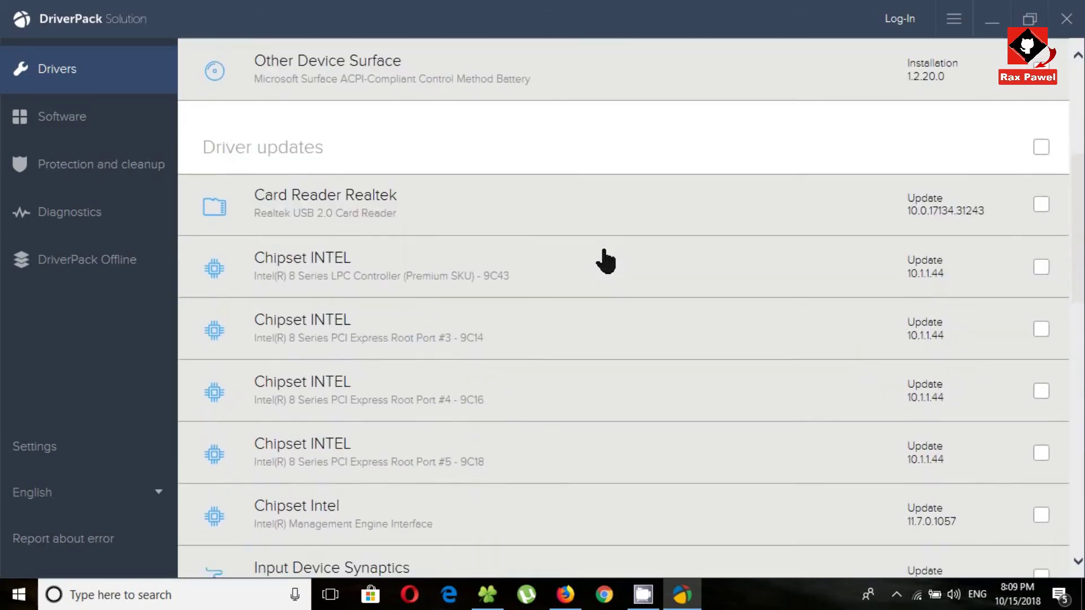
scroll(678, 266, down, 2)
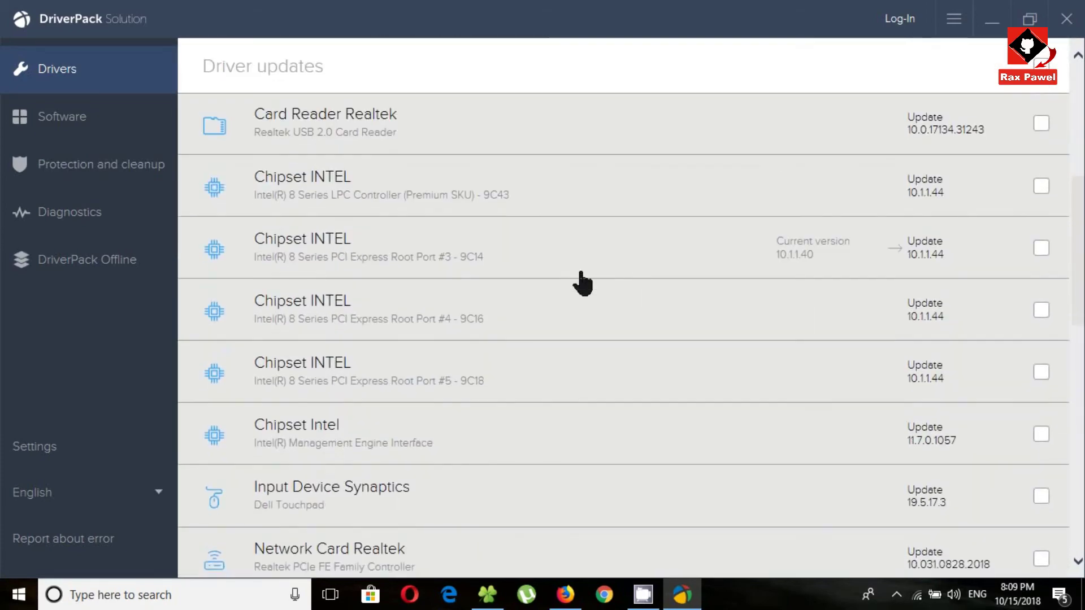
scroll(554, 300, down, 3)
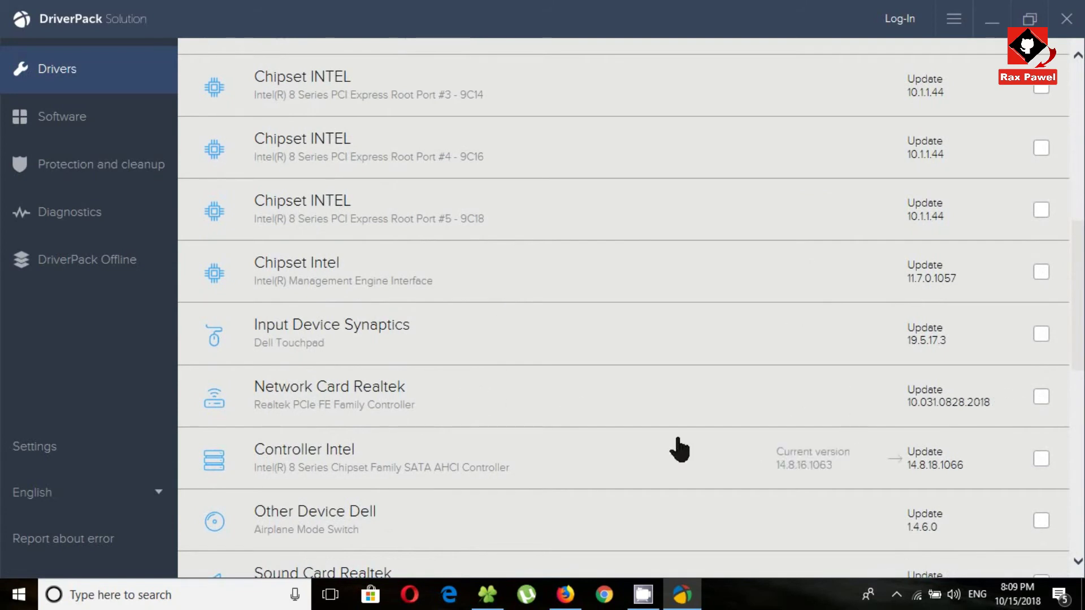
Step: Tick the Realtek network card and Dell airplane switch updates and install them
click(1040, 397)
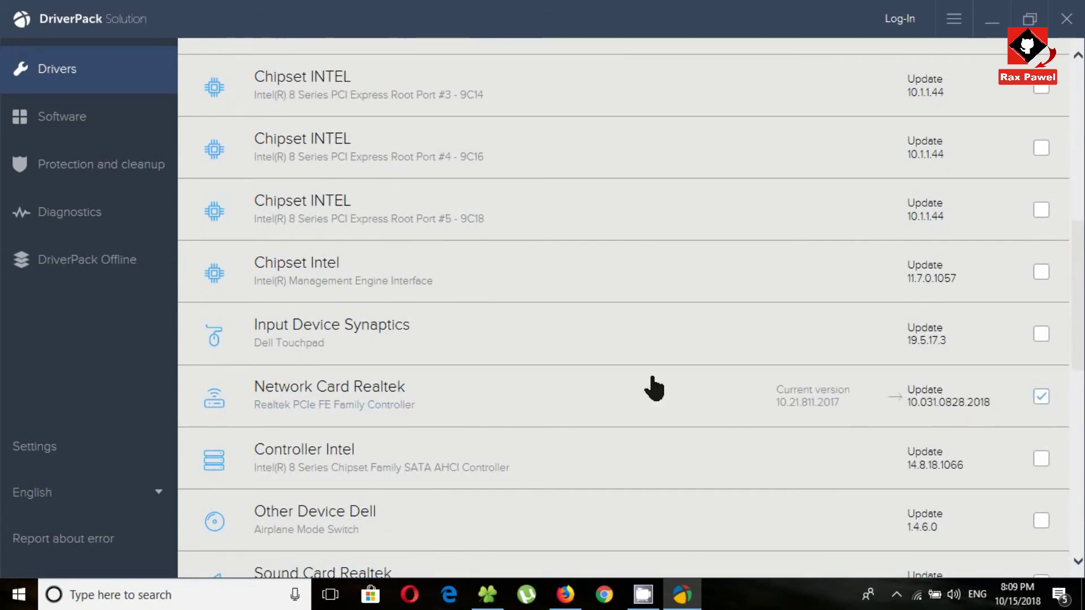
scroll(460, 404, down, 2)
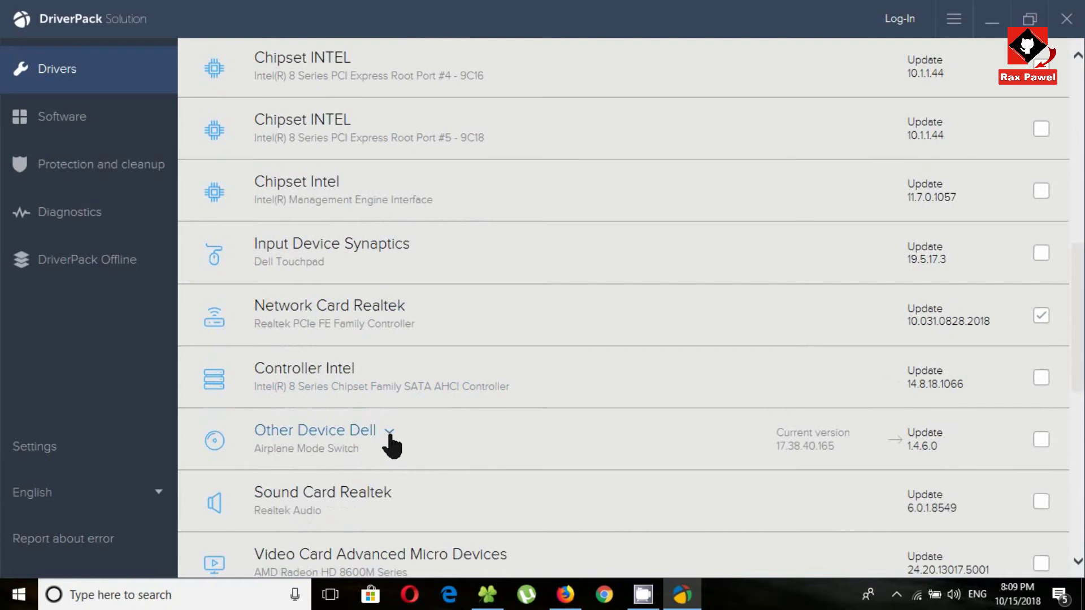
mouse_move(348, 520)
click(1042, 440)
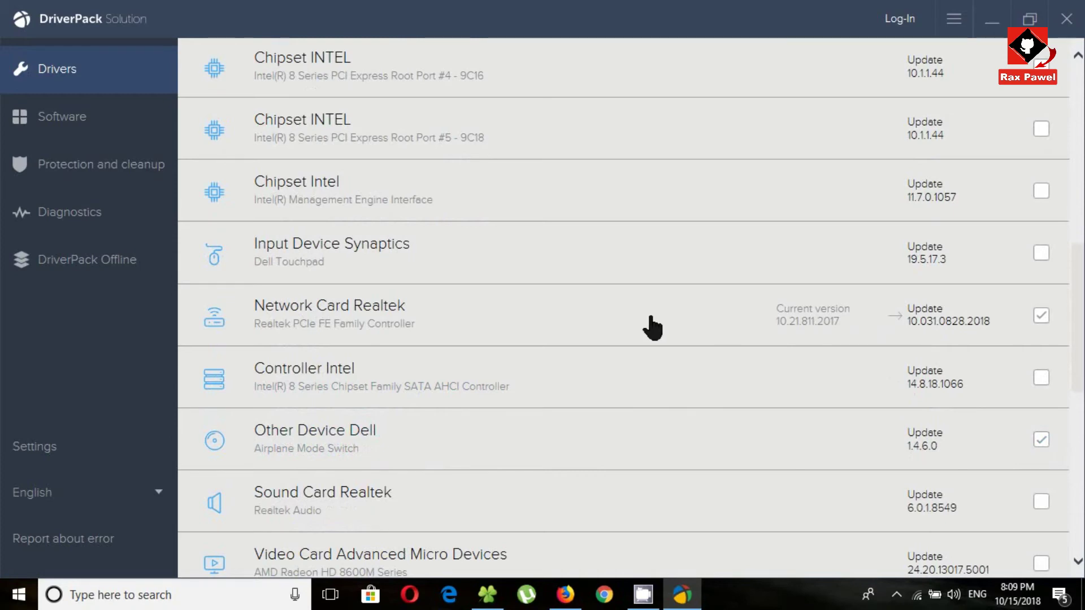
scroll(552, 393, down, 8)
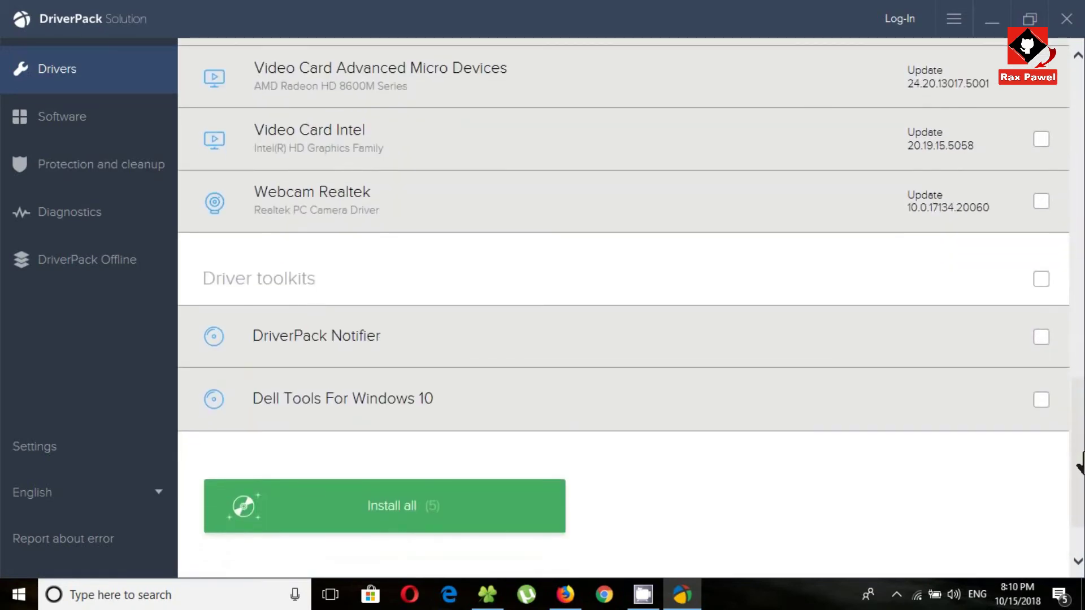
click(384, 513)
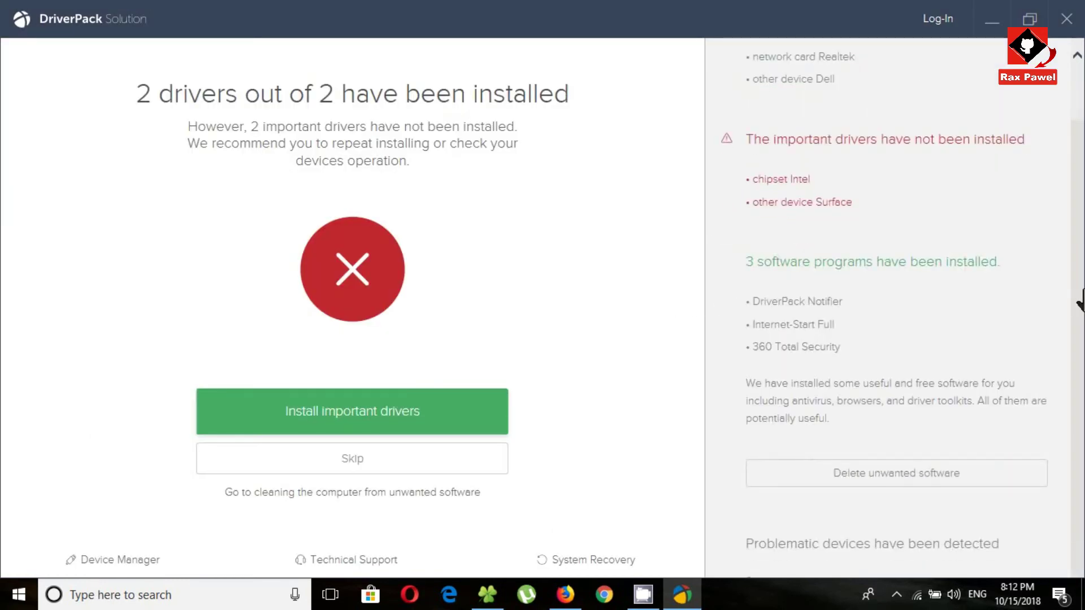
Step: Open the recommended Software tab and scroll through its program list
scroll(1079, 299, up, 2)
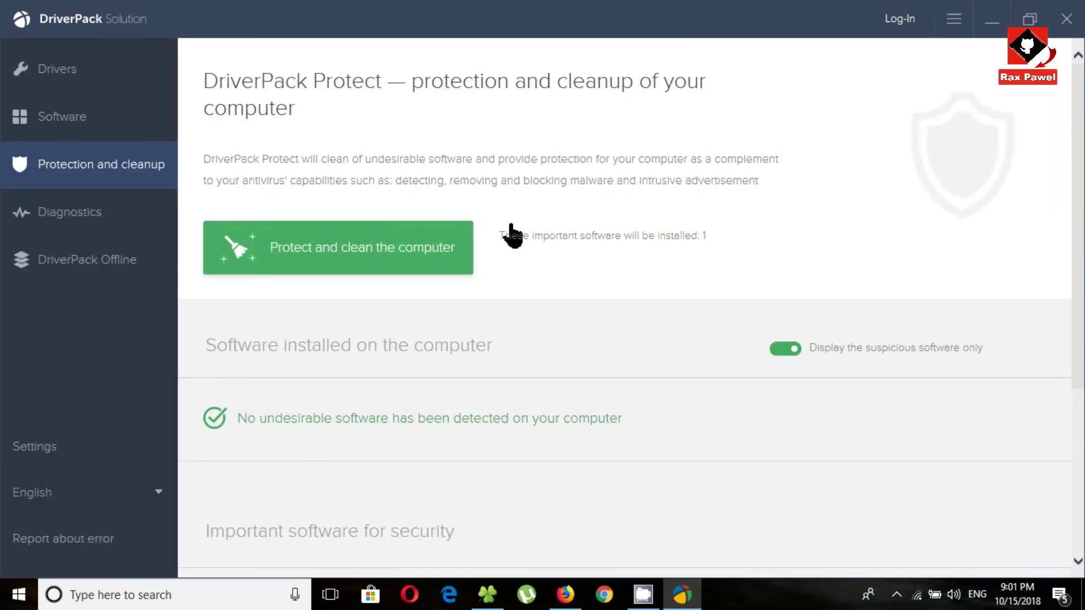
scroll(254, 359, down, 4)
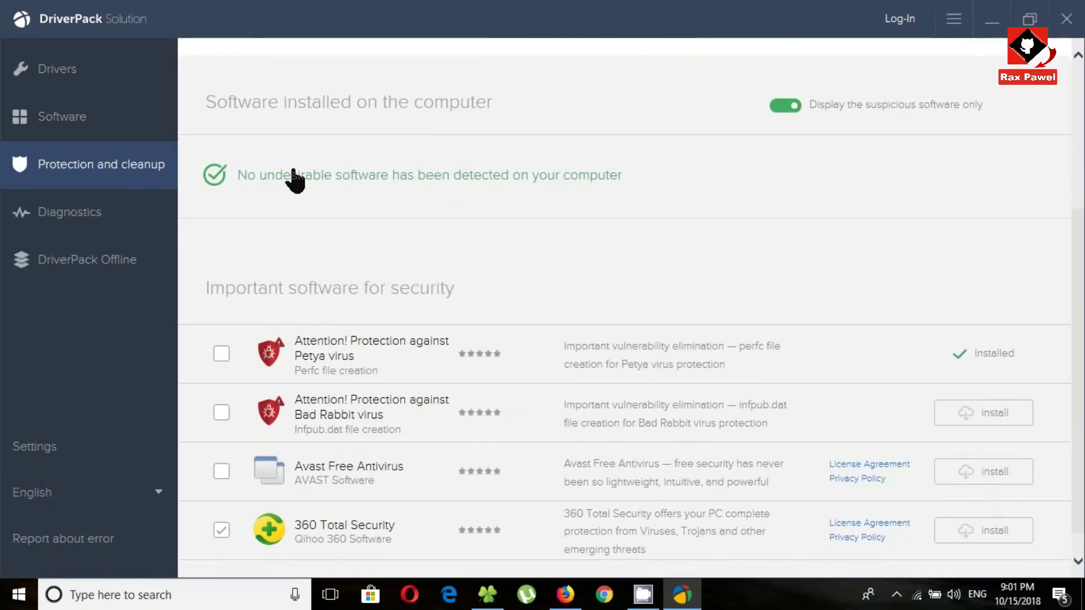
click(96, 117)
scroll(387, 351, up, 3)
scroll(323, 286, up, 2)
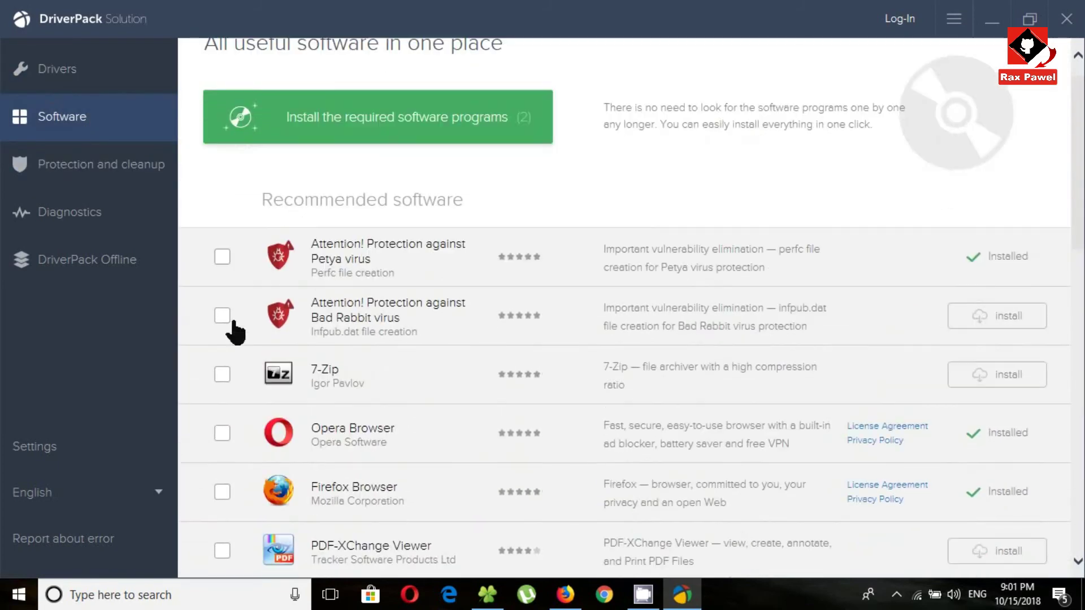
scroll(232, 328, down, 3)
scroll(272, 243, down, 1)
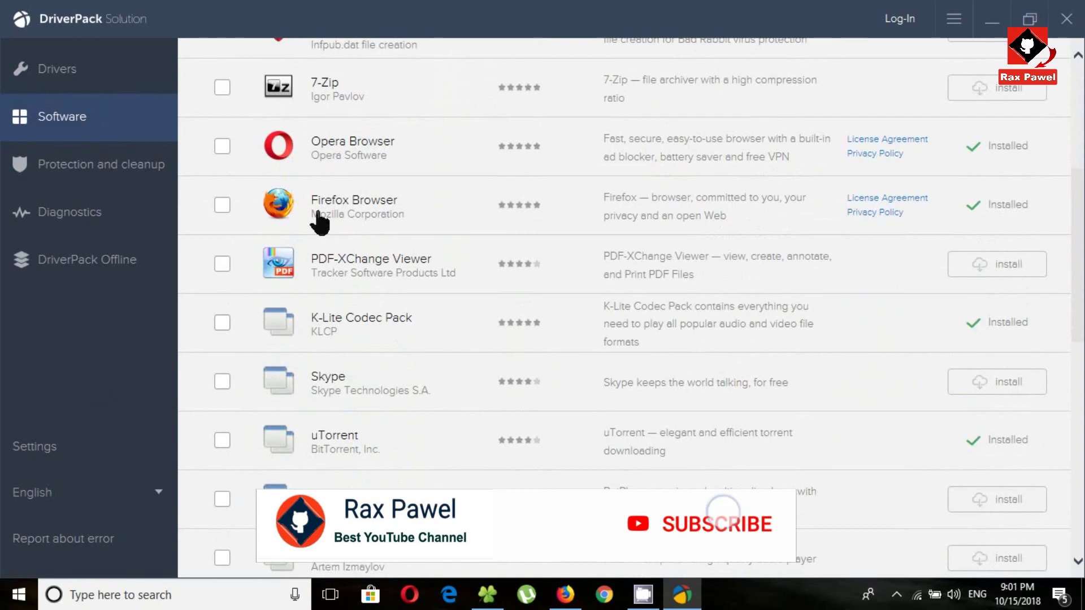
scroll(262, 328, down, 3)
scroll(262, 327, down, 3)
scroll(311, 339, up, 3)
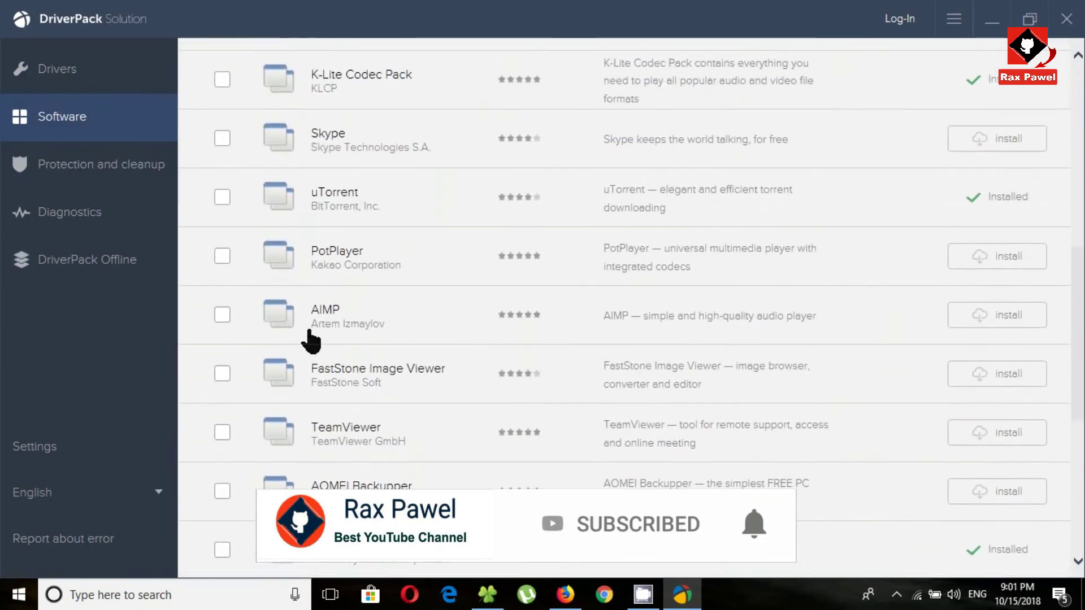
scroll(151, 230, up, 3)
scroll(150, 230, up, 3)
scroll(44, 76, up, 3)
Step: Visit the Drivers, Software and Diagnostics tabs, ending on the DriverPack Offline page
click(43, 76)
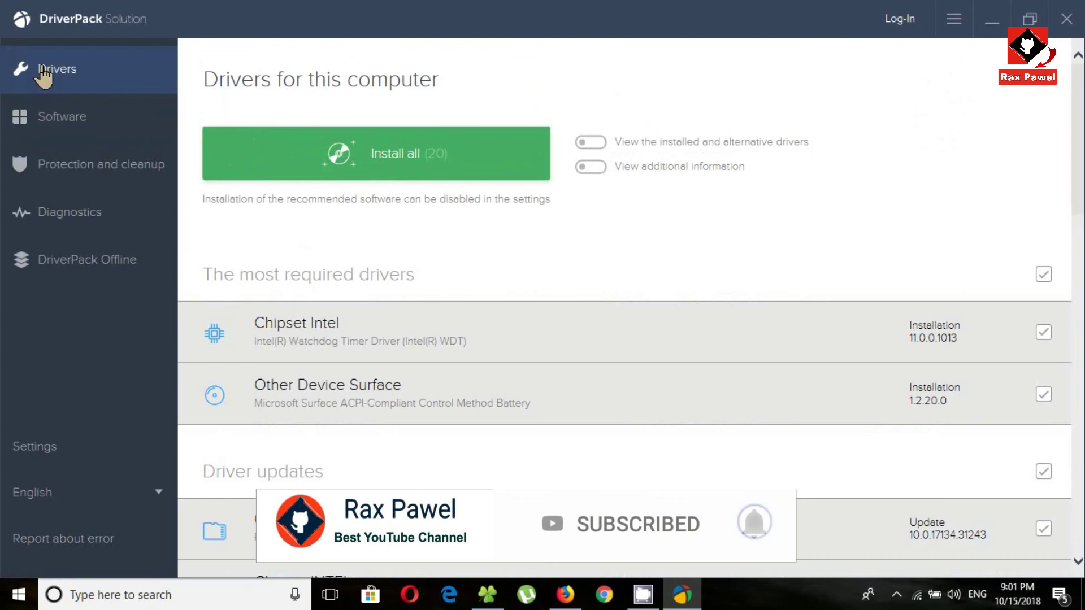
click(59, 135)
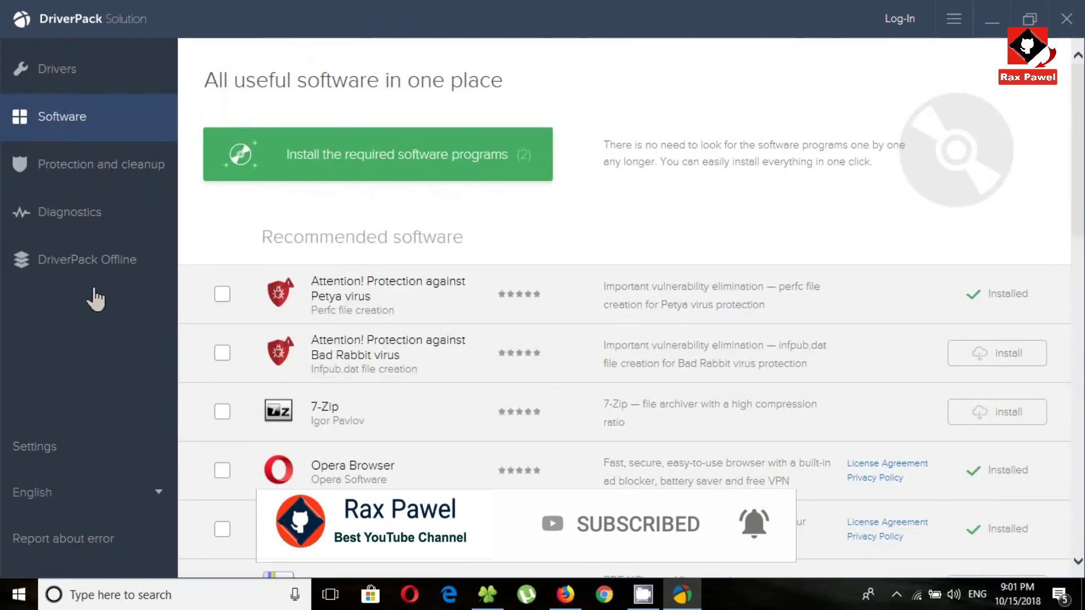
click(87, 213)
scroll(512, 362, down, 1)
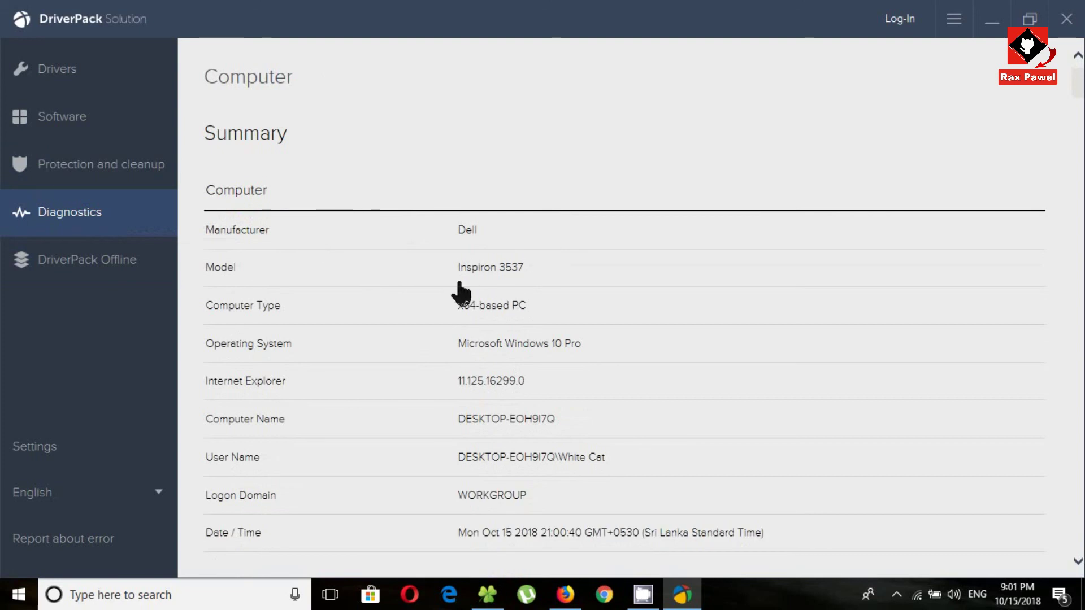
scroll(486, 343, down, 1)
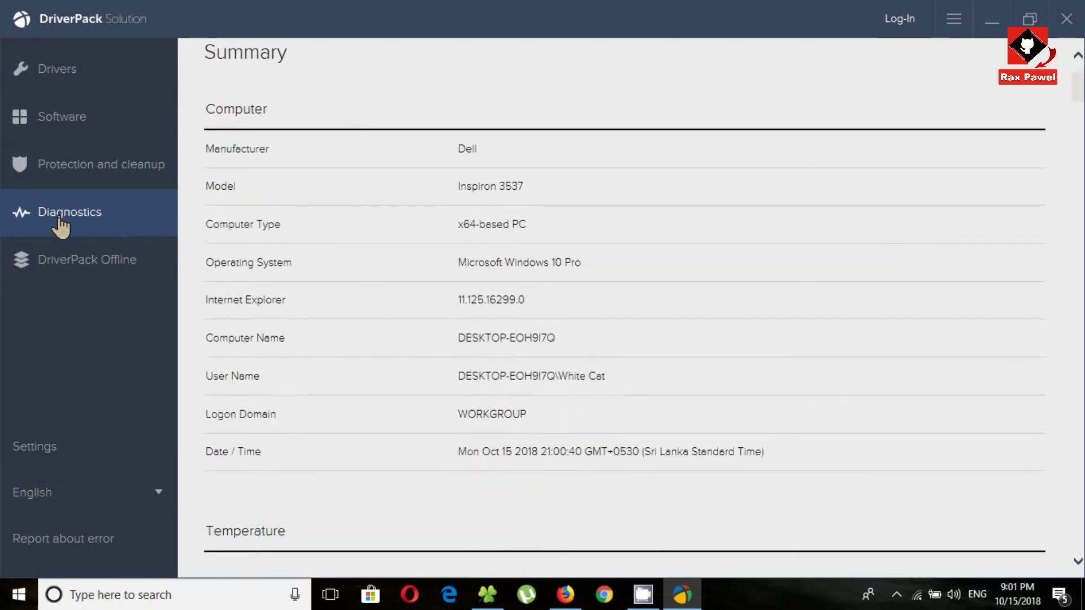
click(58, 261)
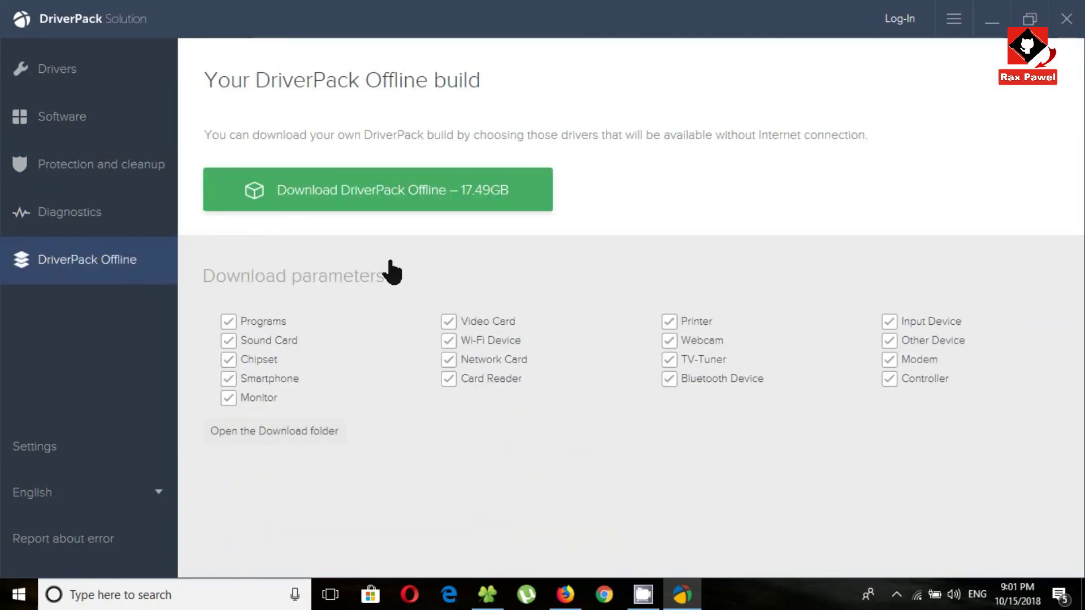